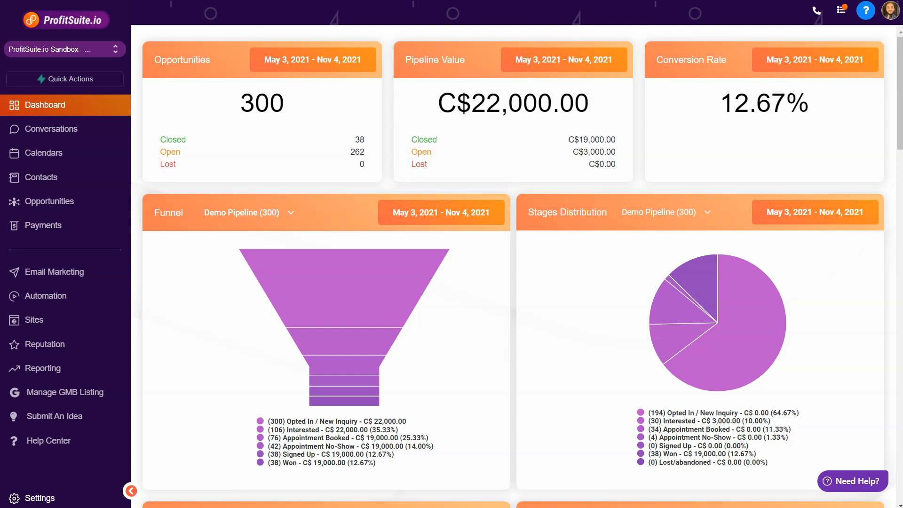
Step: Create a new automation campaign named "Assign to new user"
left_click(29, 303)
left_click(68, 301)
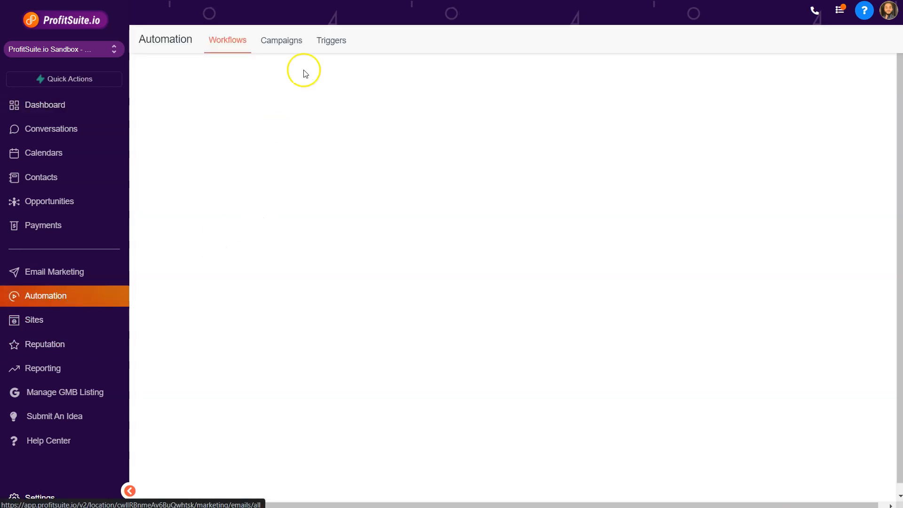
left_click(287, 43)
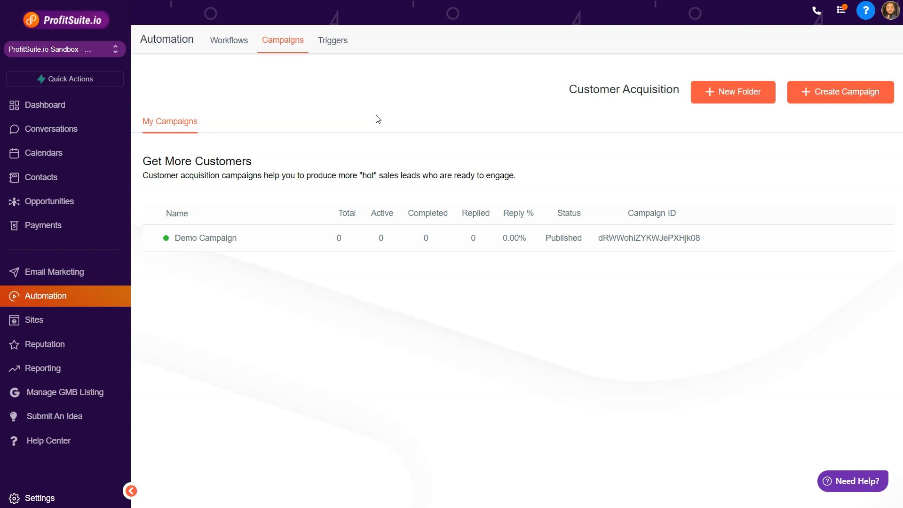
left_click(825, 102)
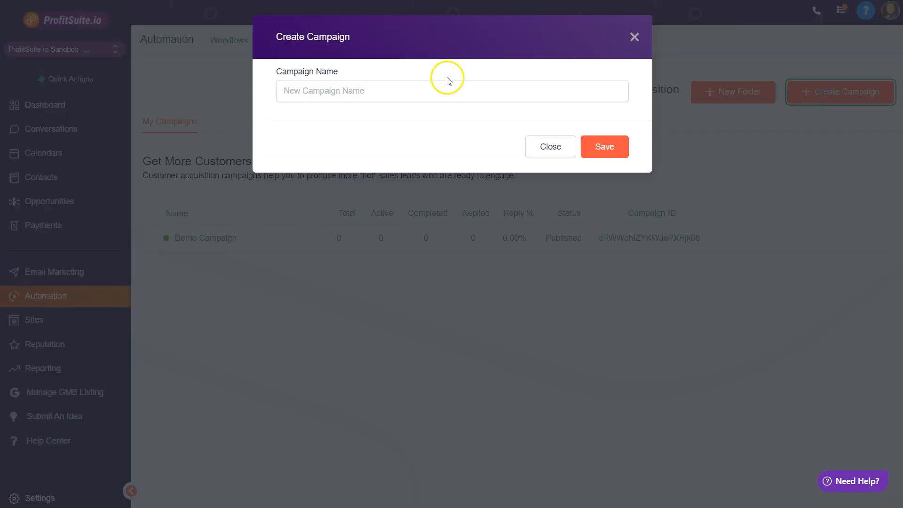
left_click(446, 91)
type("Assign to new user")
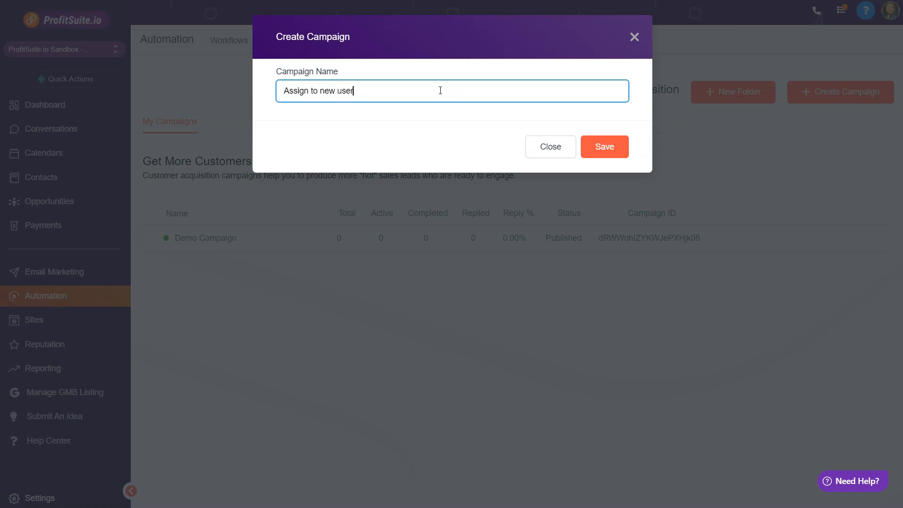
left_click(591, 148)
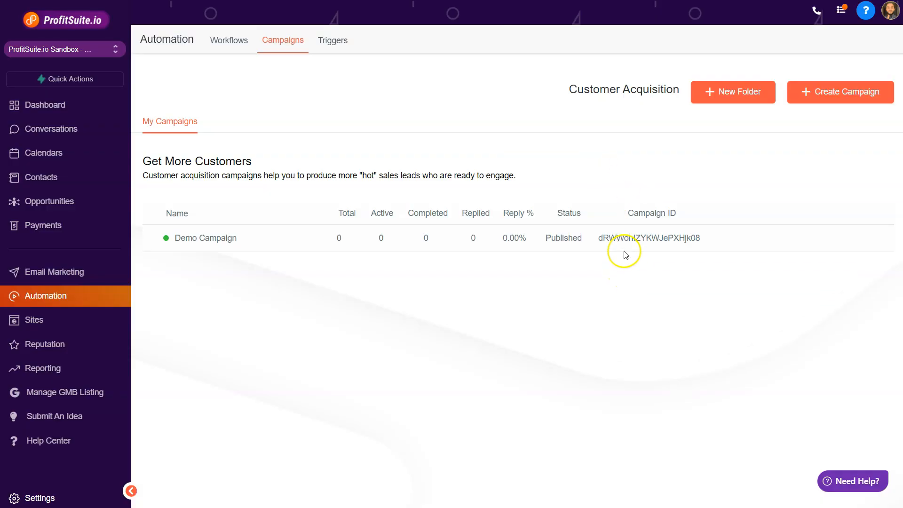
Step: Add a Wait event of 0.1 minutes to the campaign, also allowing it to resume on Saturday and Sunday
left_click(506, 329)
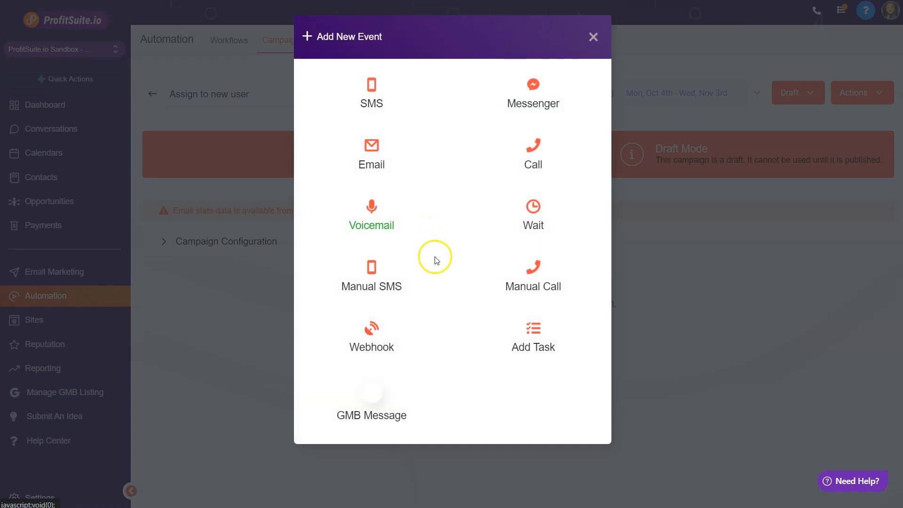
left_click(533, 226)
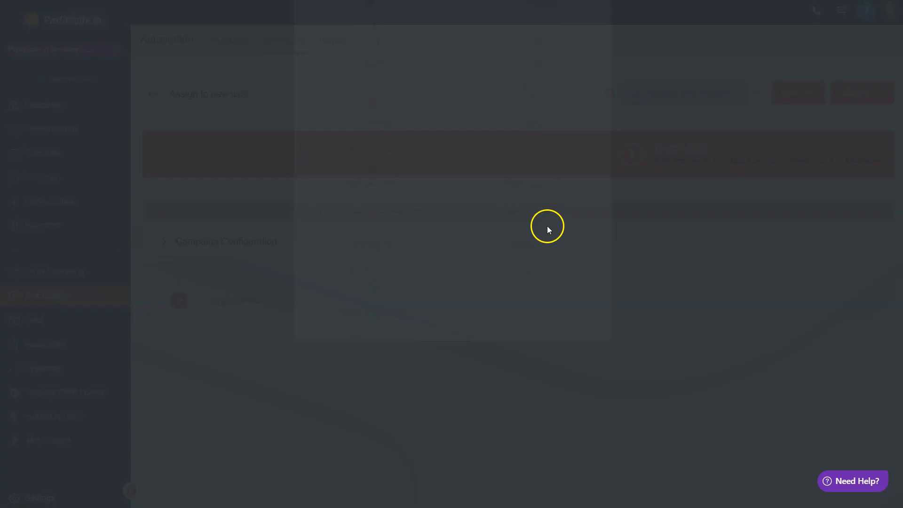
left_click(229, 93)
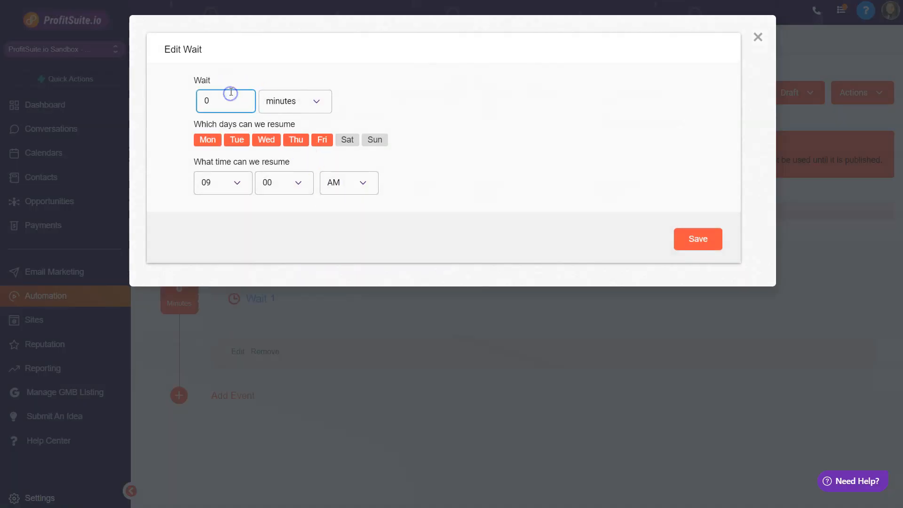
type(".1")
left_click(344, 141)
left_click(376, 141)
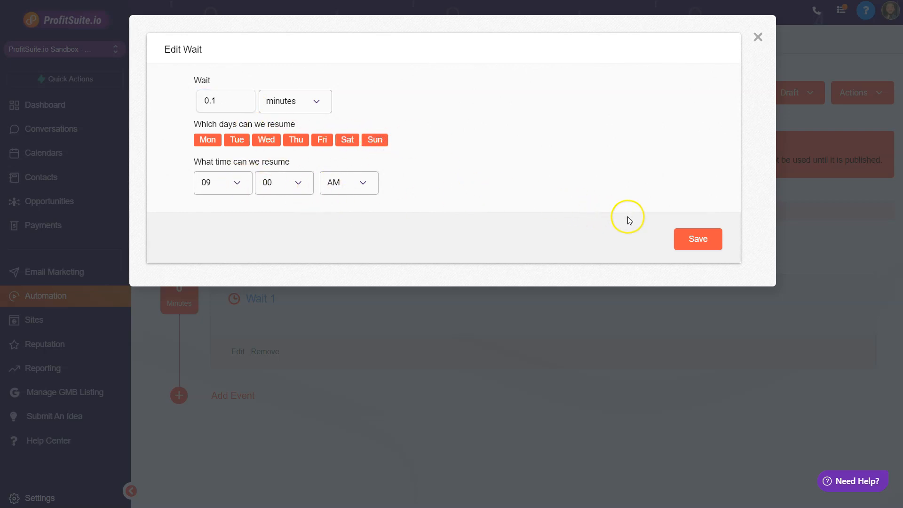
left_click(705, 244)
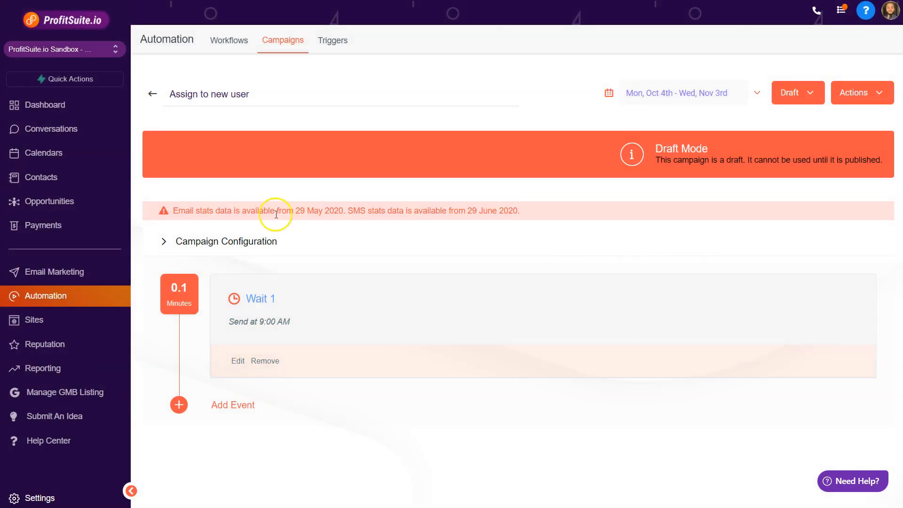
Step: Add Demo User as the assigned user in the campaign configuration and save it
left_click(234, 244)
scroll(353, 230, "down", 4)
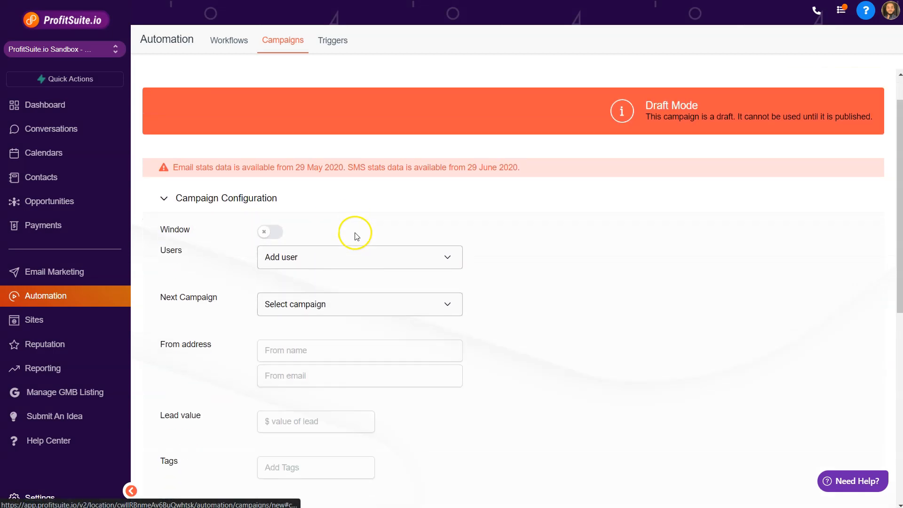
left_click(308, 126)
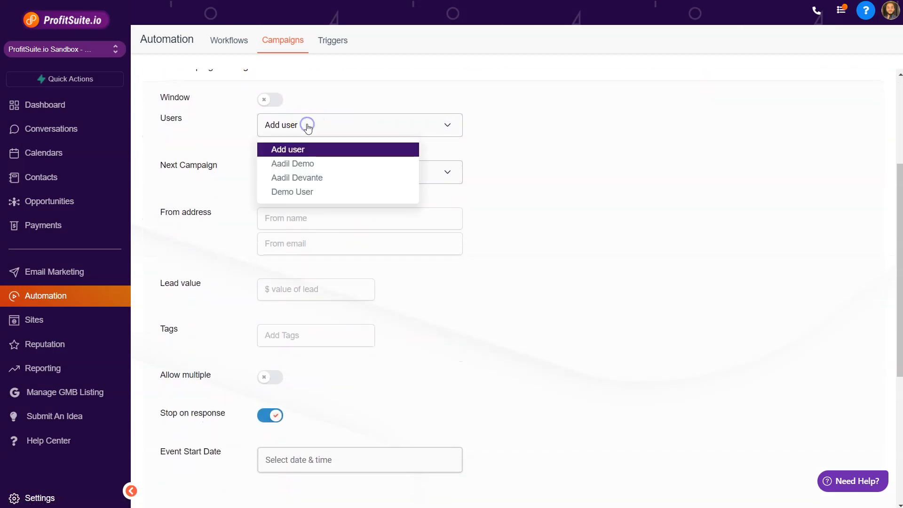
left_click(302, 193)
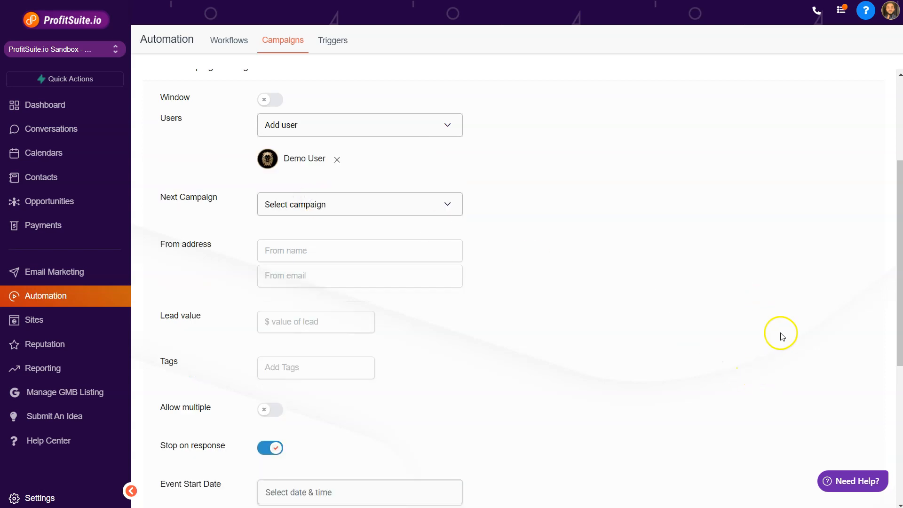
scroll(498, 244, "down", 4)
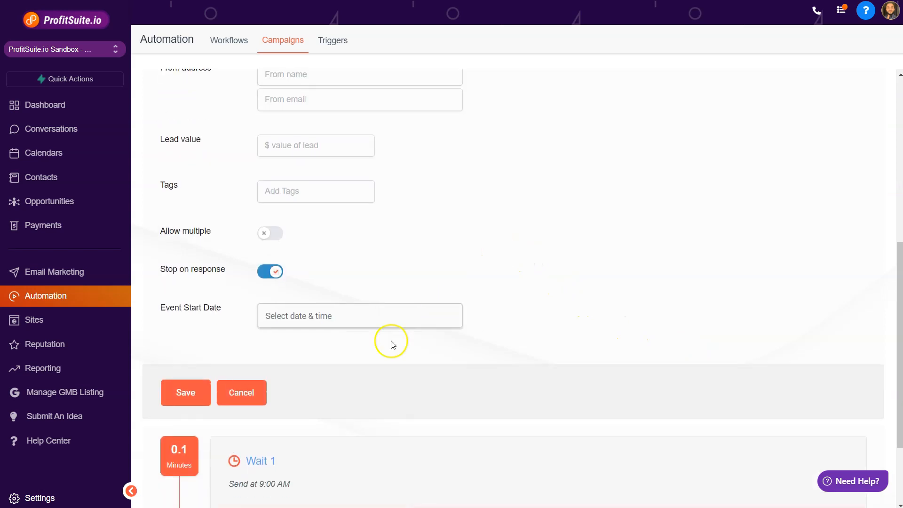
left_click(185, 394)
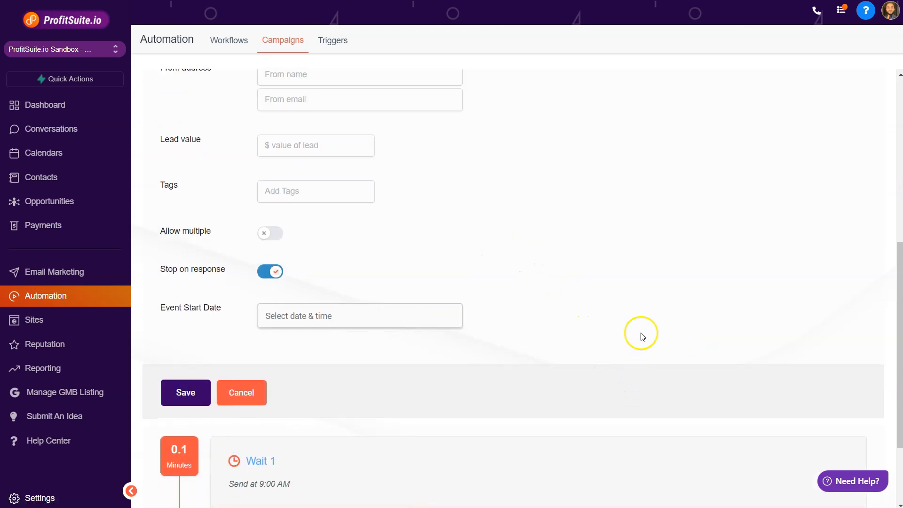
Step: Change the campaign from draft to Published and return to the campaign list
left_click(785, 94)
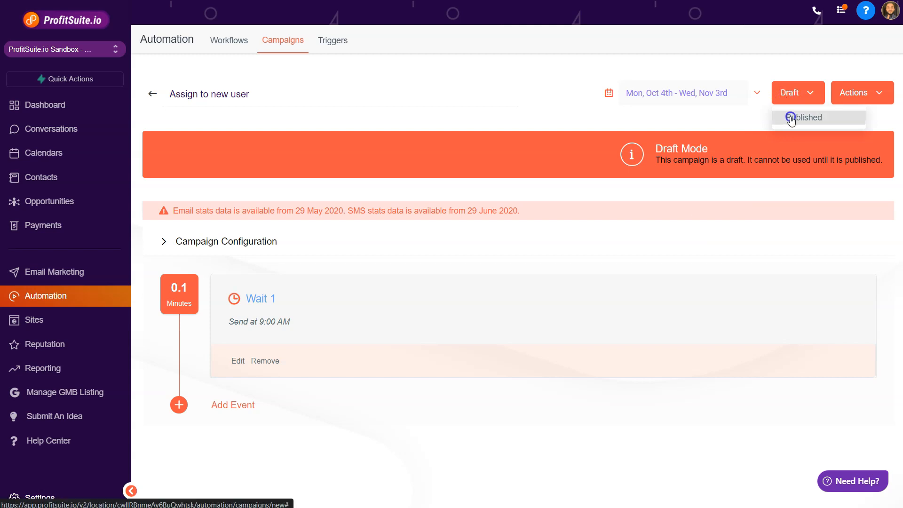
left_click(791, 119)
left_click(157, 102)
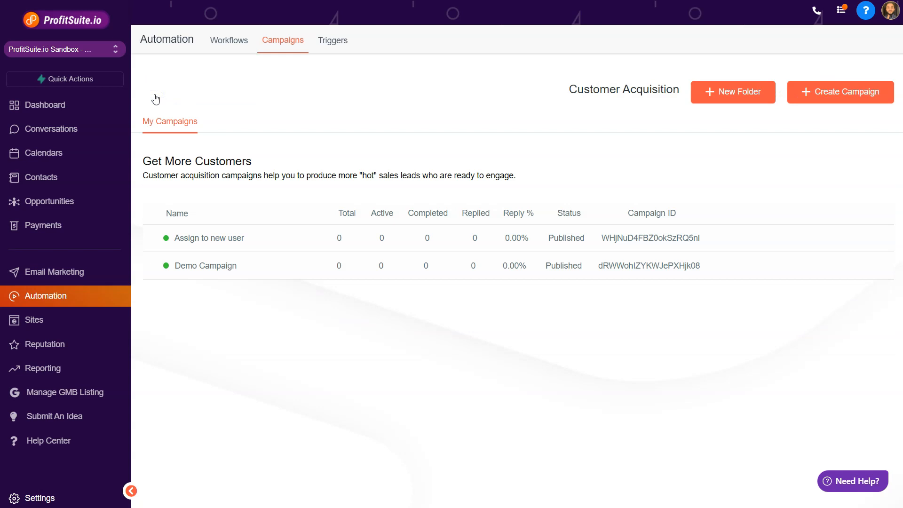
left_click(195, 92)
Step: Filter the contacts smart list by Assigned to, choosing the demo account user whose leads need reassigning
left_click(70, 179)
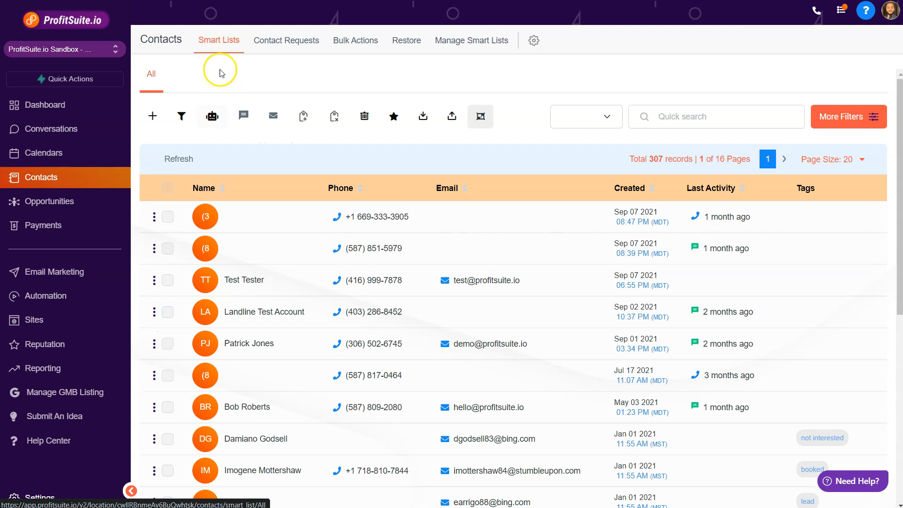
left_click(231, 47)
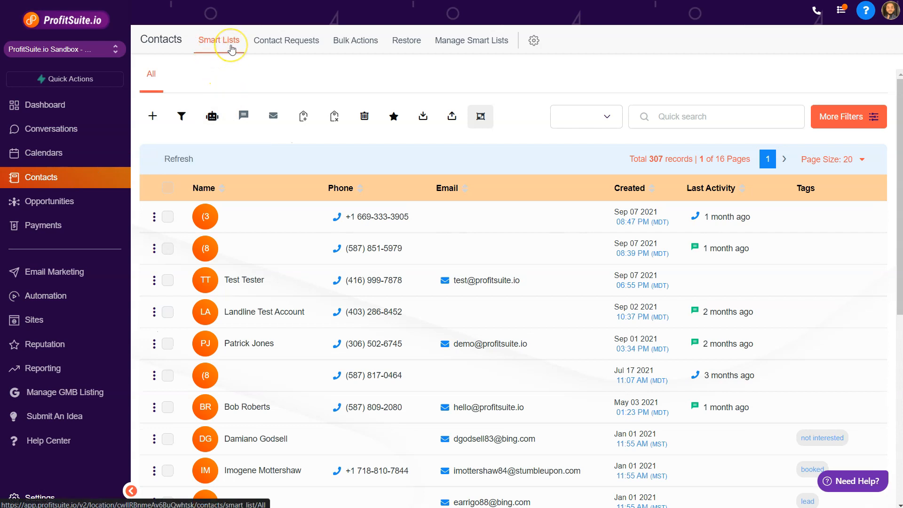
left_click(836, 121)
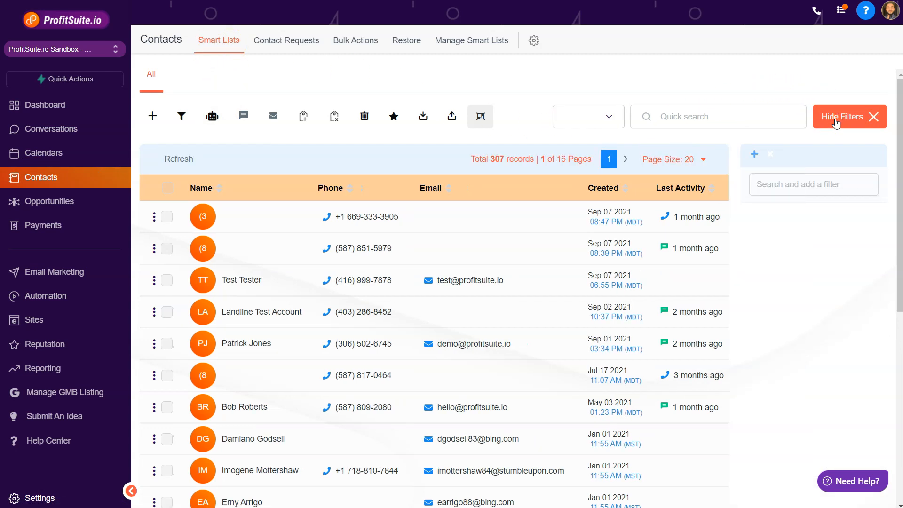
left_click(795, 178)
type("ass")
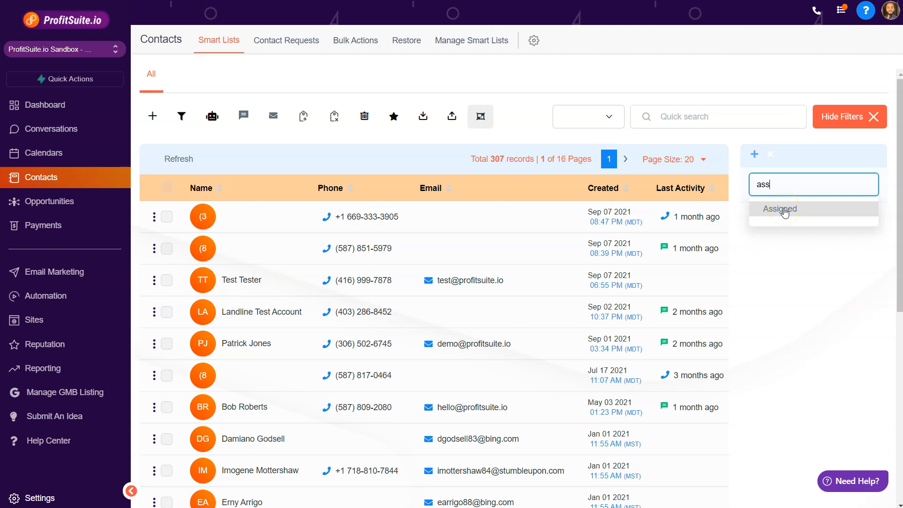
left_click(784, 212)
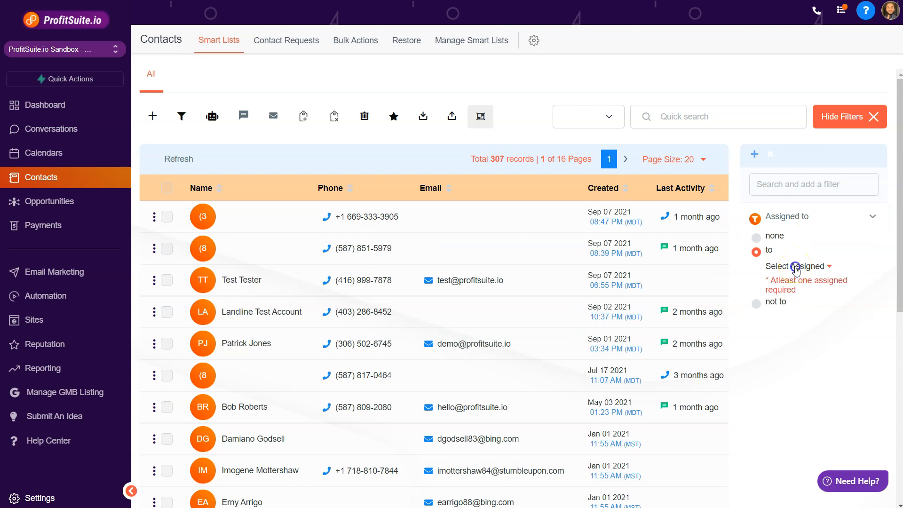
left_click(795, 267)
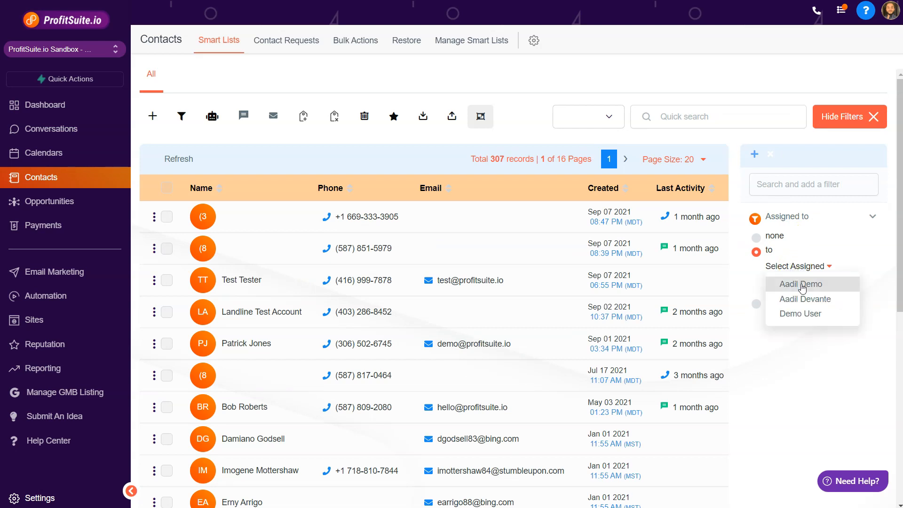
left_click(802, 285)
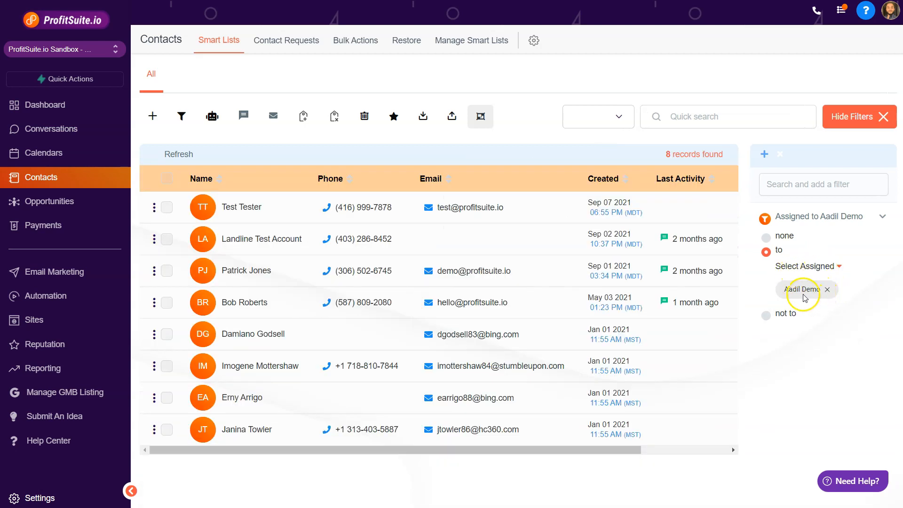
Step: Select all filtered contacts and choose the campaign "Assign to new user" as the one to add them to
left_click(166, 177)
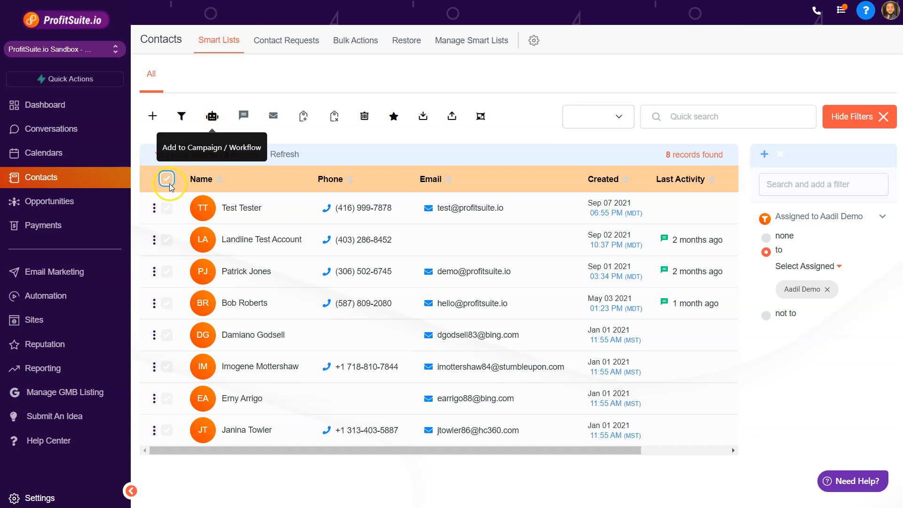
left_click(210, 121)
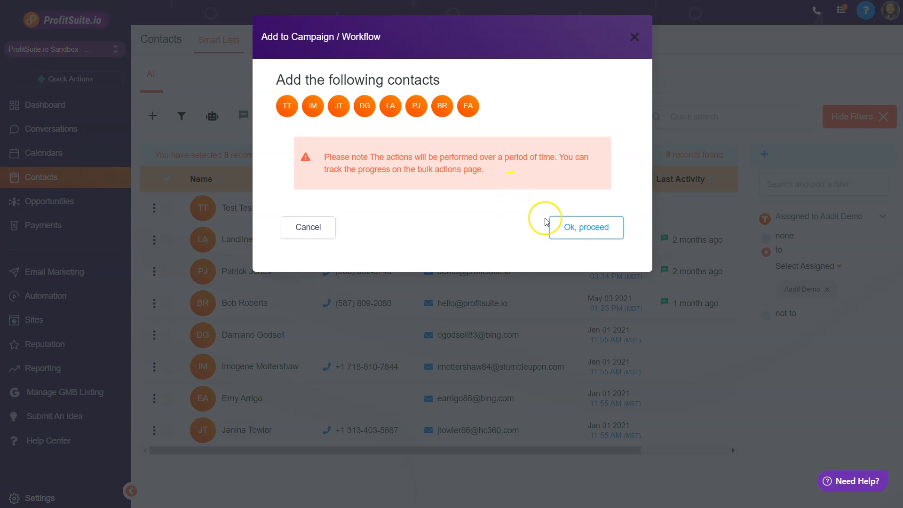
left_click(579, 230)
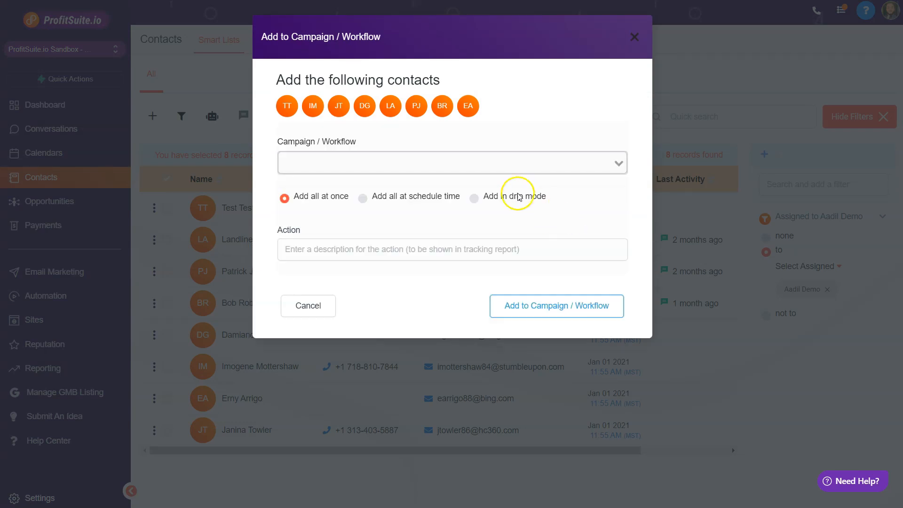
left_click(502, 166)
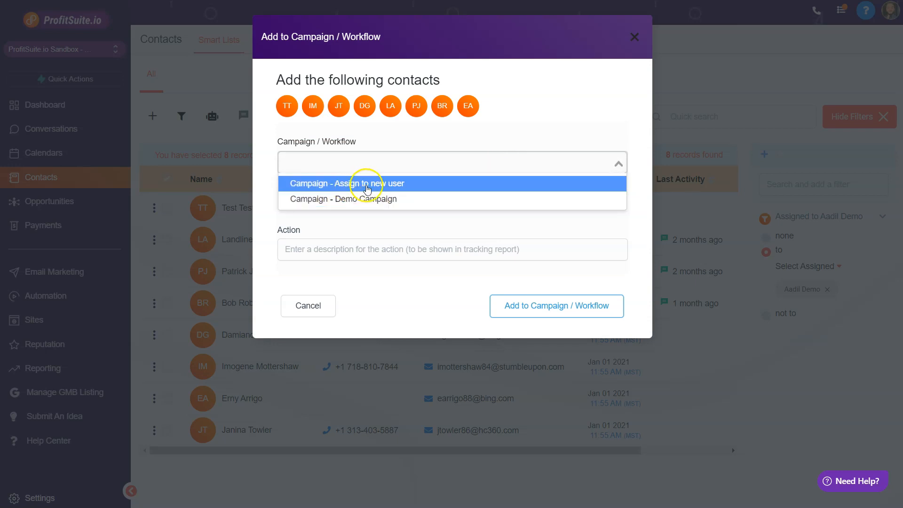
left_click(381, 188)
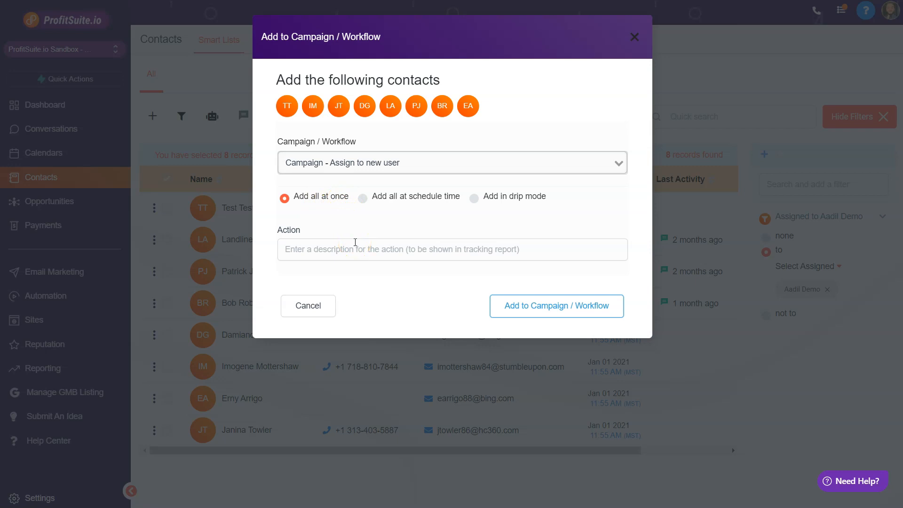
Step: Describe the action as leads reassigned from the previous user to Demo, submit it, and open the bulk actions list
left_click(368, 255)
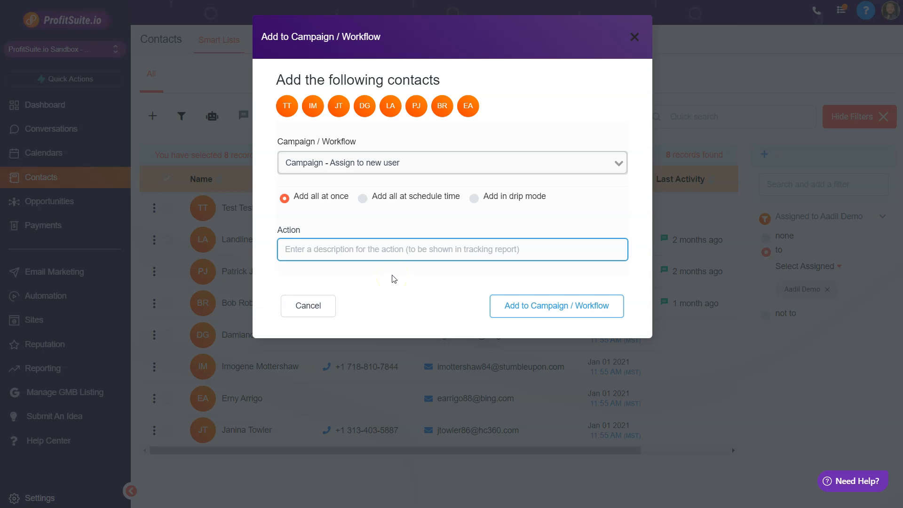
type("Reassigned leads from")
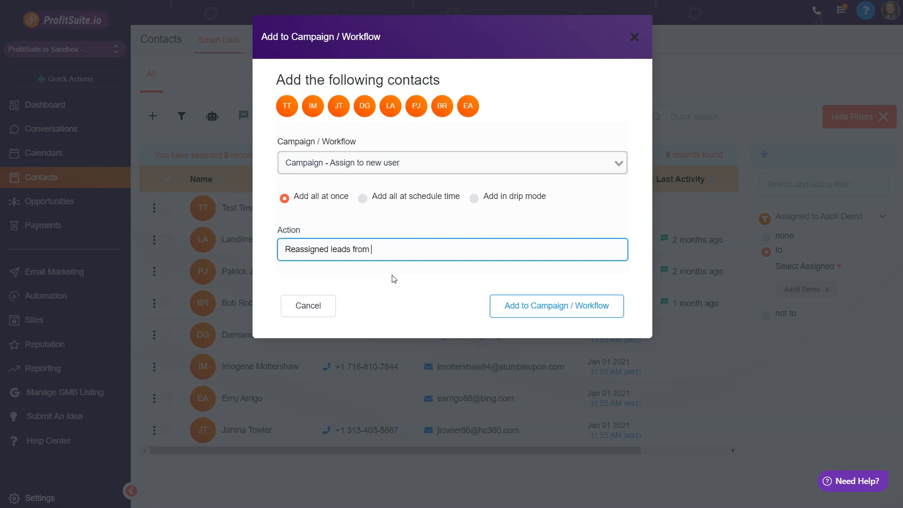
type("Aadil to Demo")
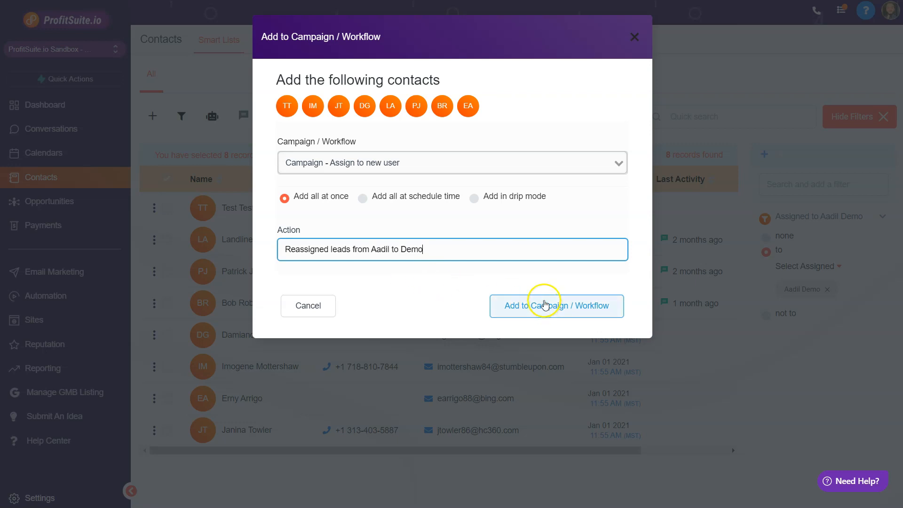
left_click(545, 305)
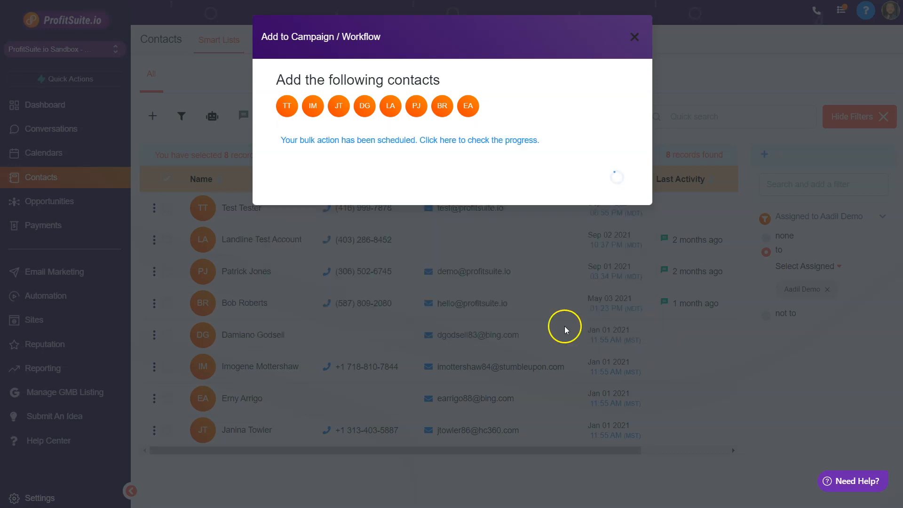
left_click(603, 183)
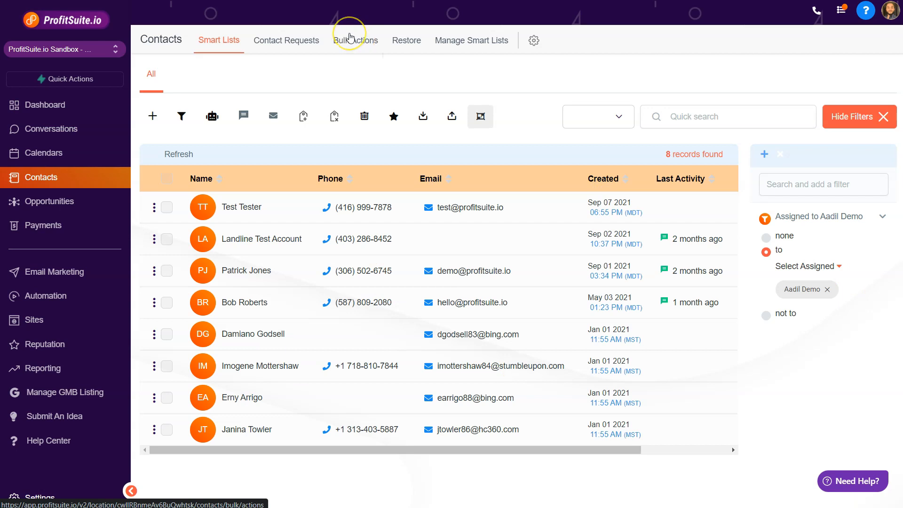
left_click(359, 47)
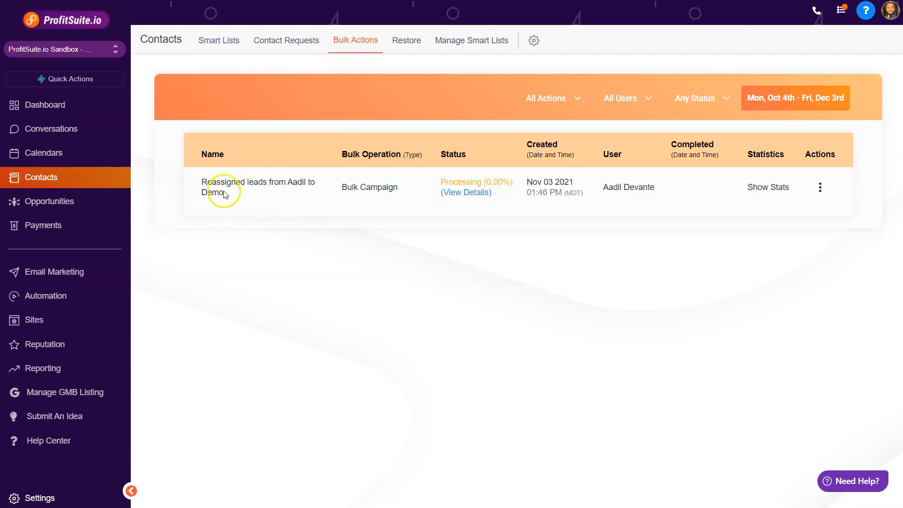
Step: Check the submitted bulk campaign's name and its available actions, then review its details and close them
left_click_drag(207, 181, 292, 191)
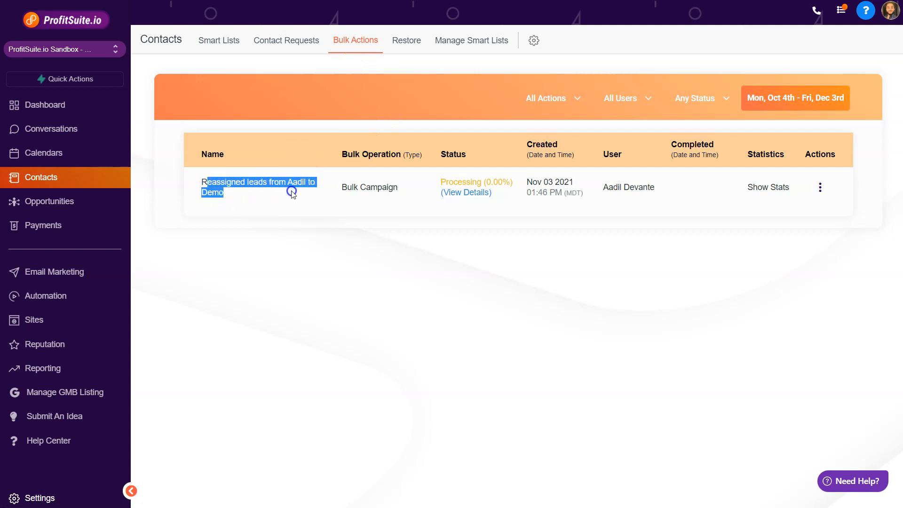
left_click(292, 192)
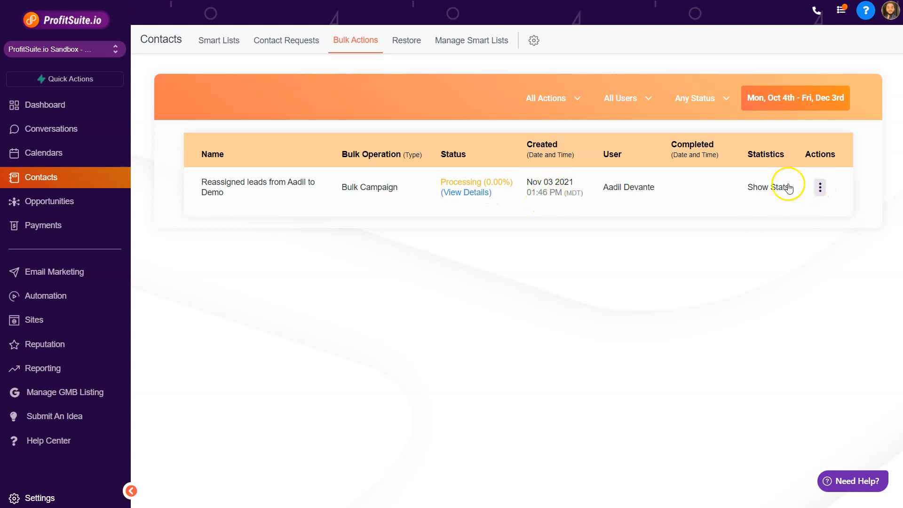
left_click(820, 187)
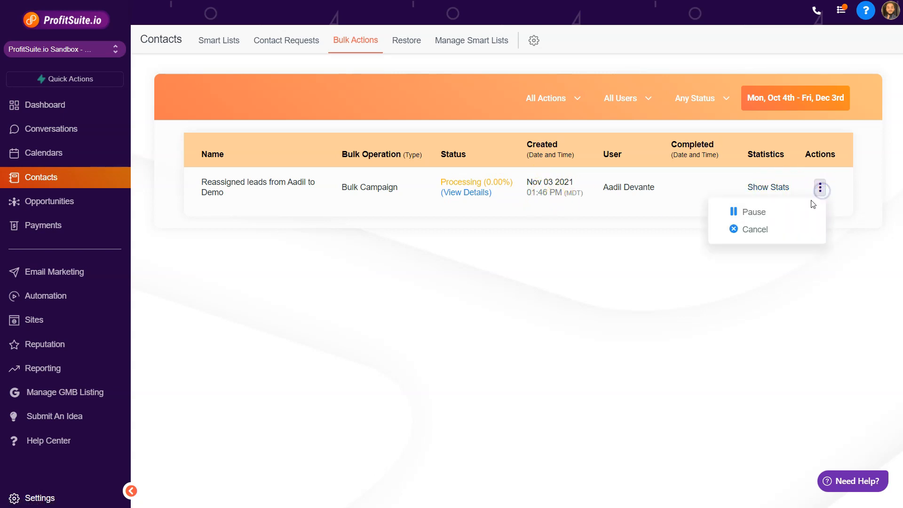
left_click(478, 193)
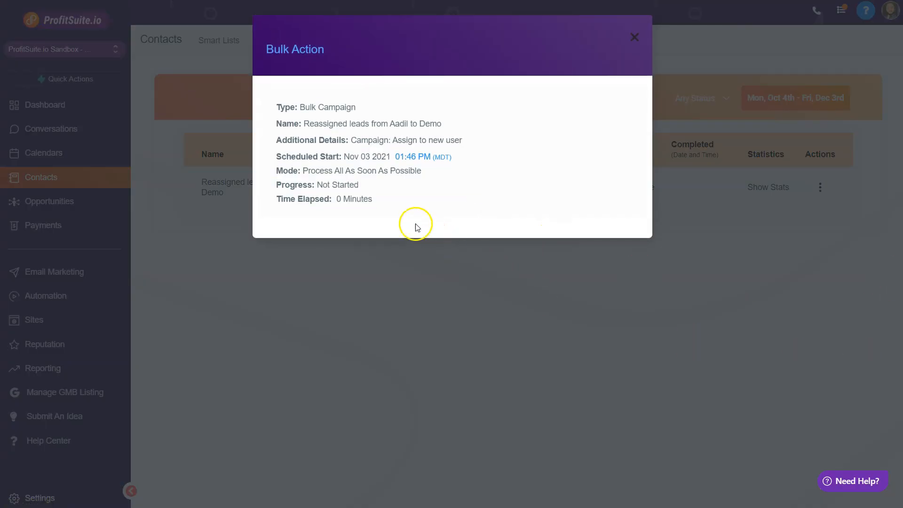
left_click_drag(306, 170, 421, 193)
left_click(421, 194)
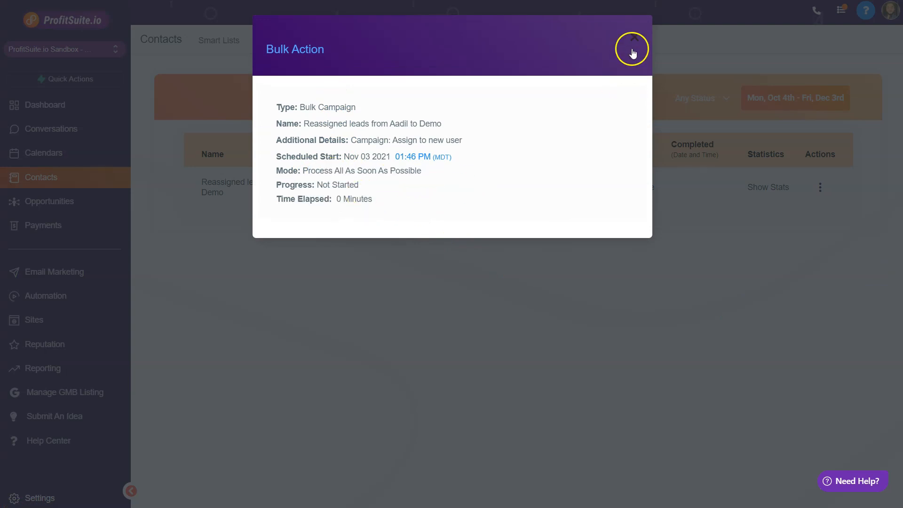
left_click(634, 38)
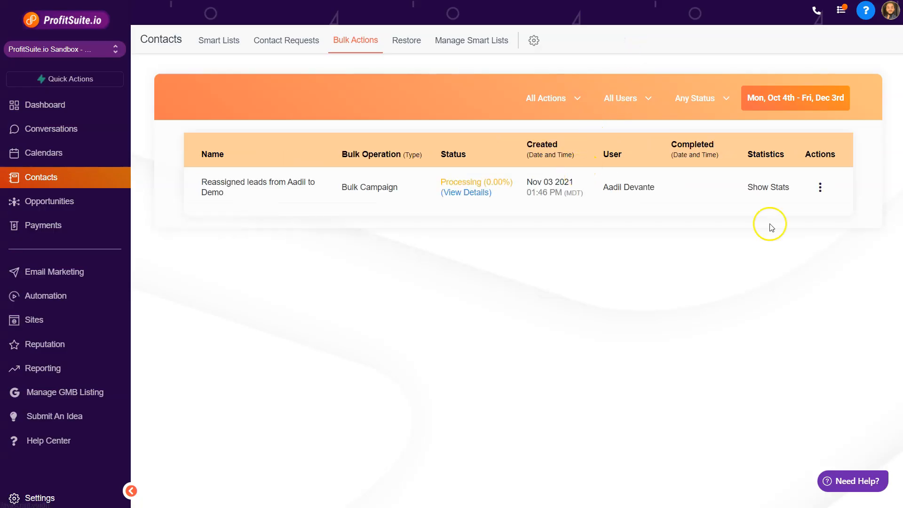
Step: Show the bulk action's statistics, examine its successful and error records, and check the date range of the list
left_click(763, 188)
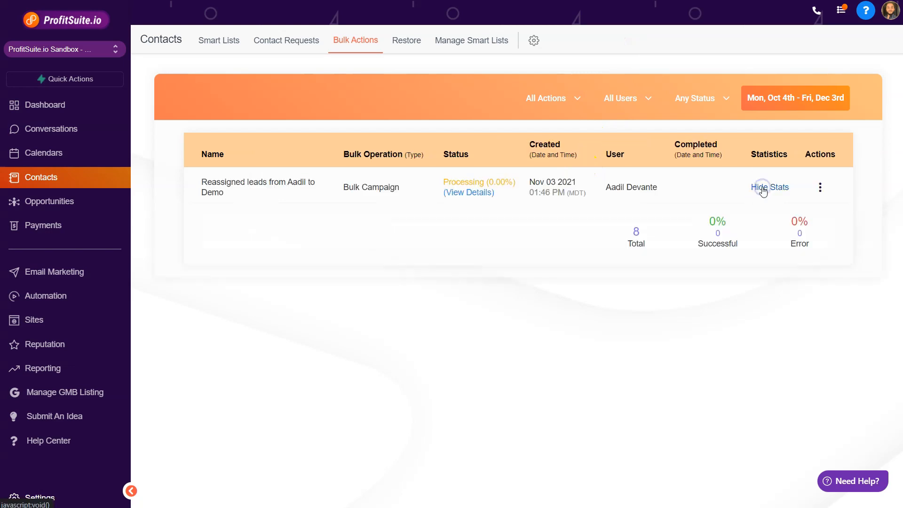
left_click(631, 234)
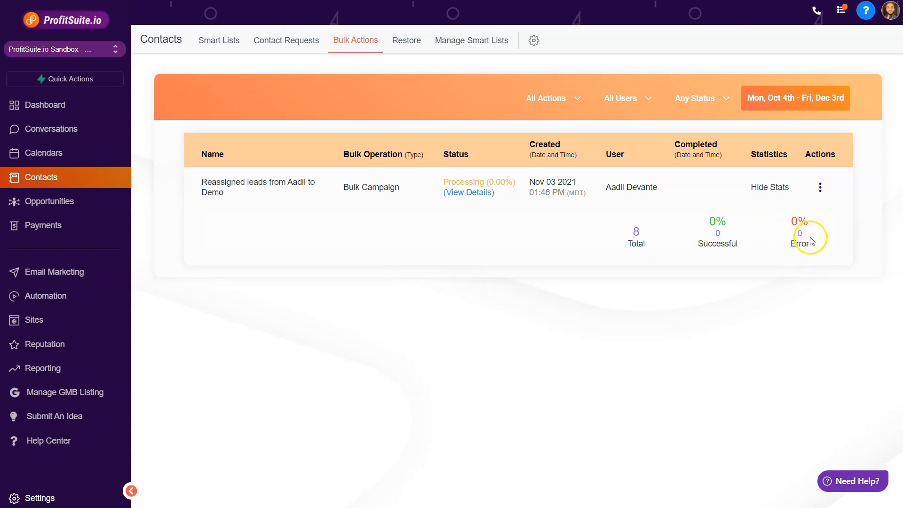
left_click(719, 233)
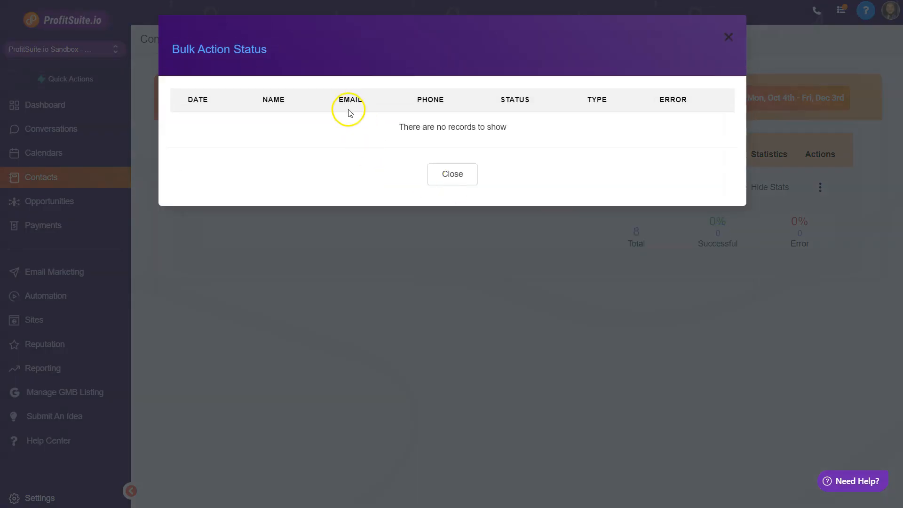
left_click(450, 175)
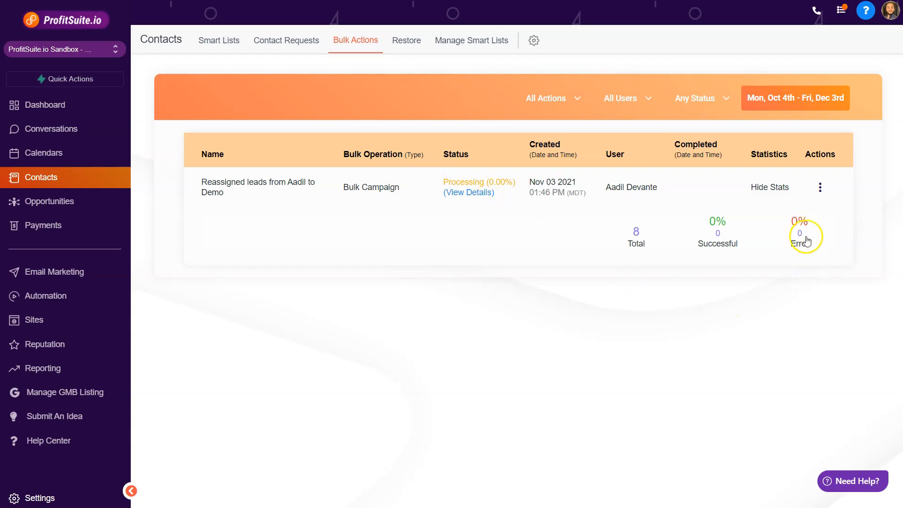
left_click(797, 234)
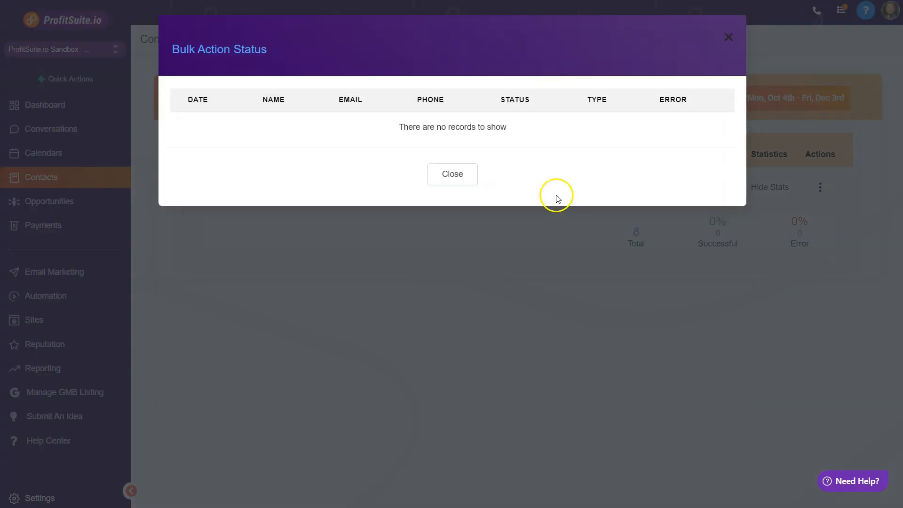
left_click(448, 177)
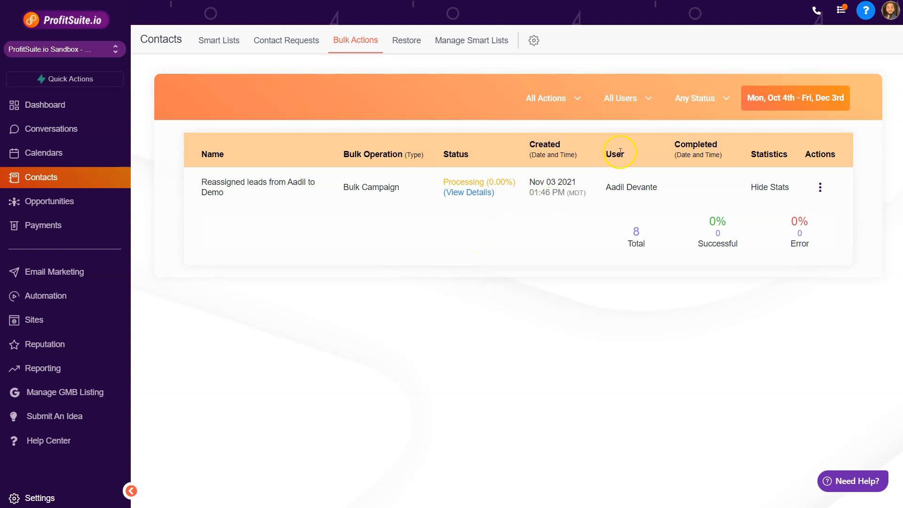
left_click(782, 95)
left_click(872, 185)
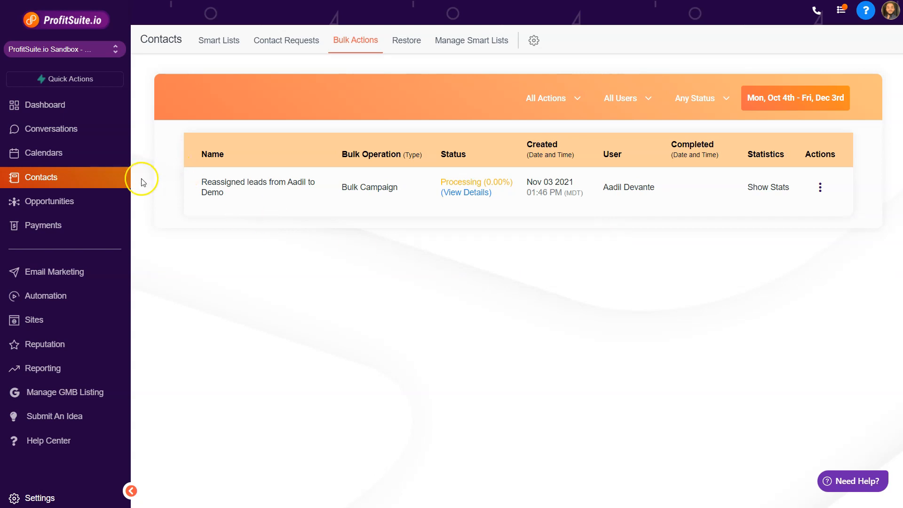
Step: Return to the contacts smart list, filter it by Assigned to the demo account user, and select all matching contacts
left_click(117, 179)
left_click(222, 41)
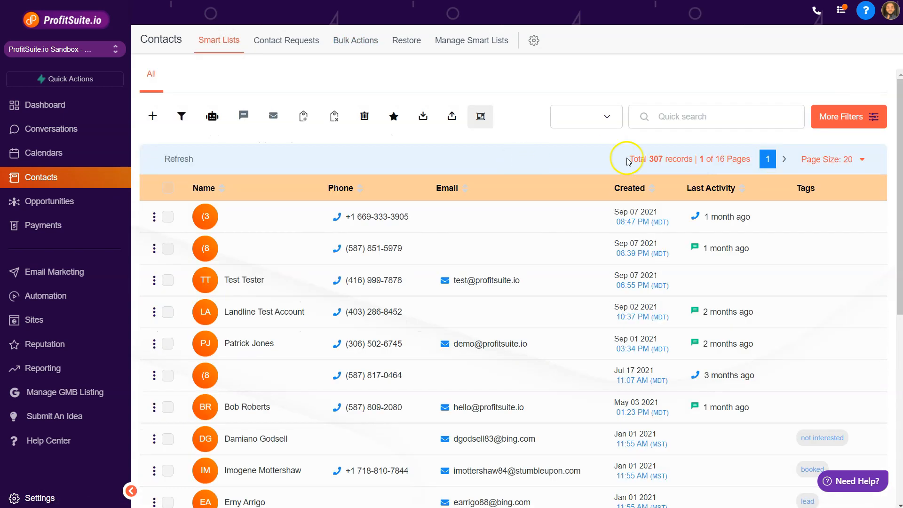
left_click(869, 116)
left_click(762, 185)
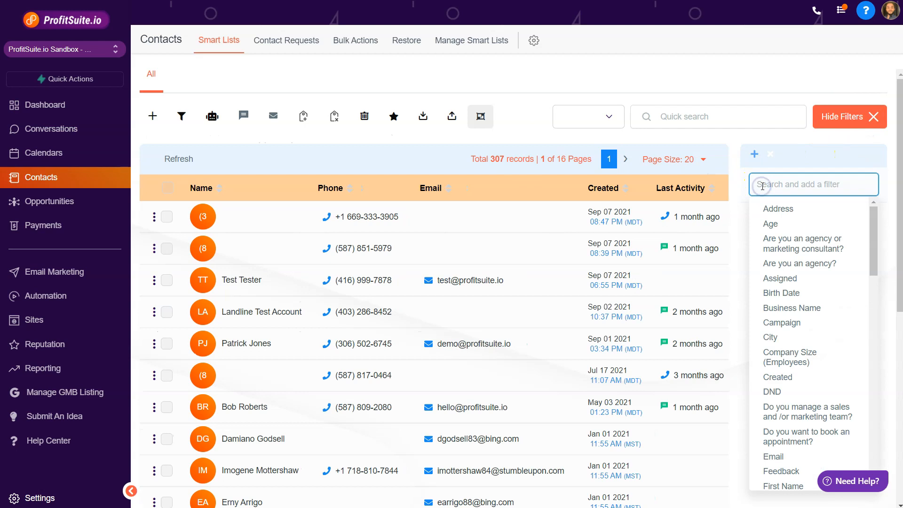
type("ASSI")
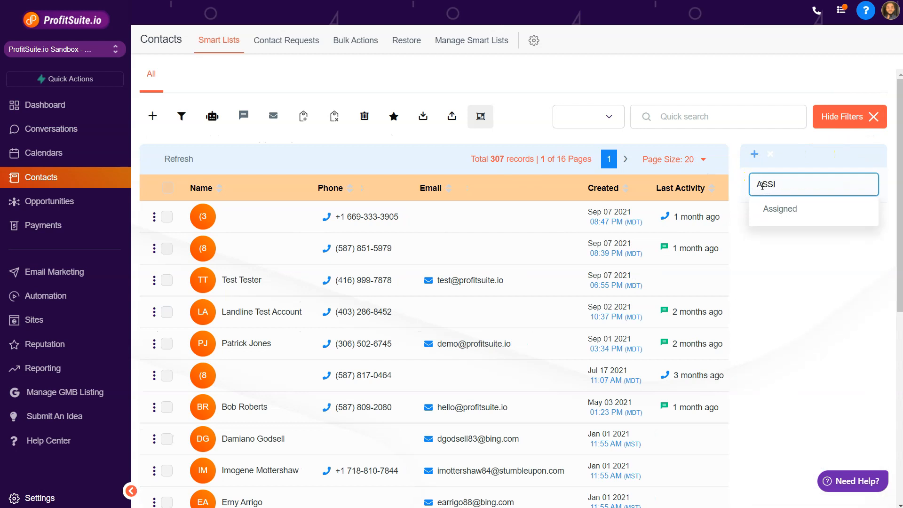
left_click(799, 216)
left_click(795, 267)
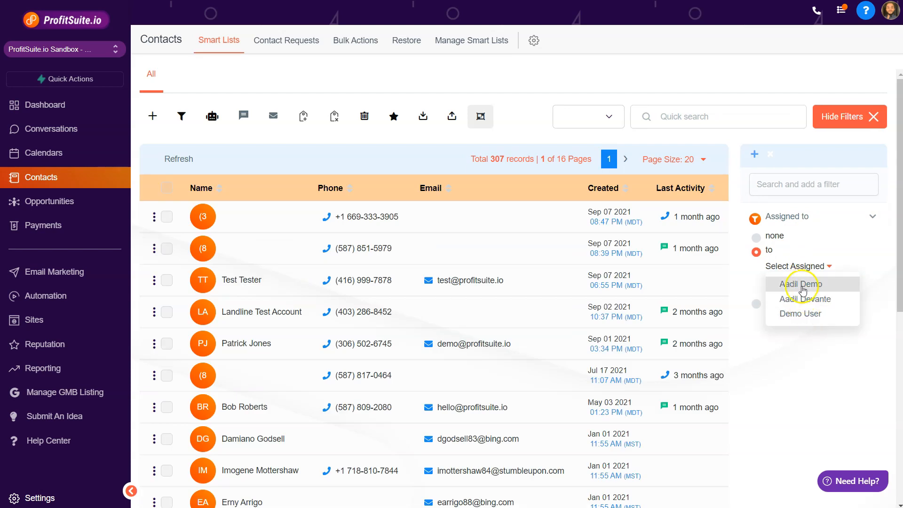
left_click(801, 284)
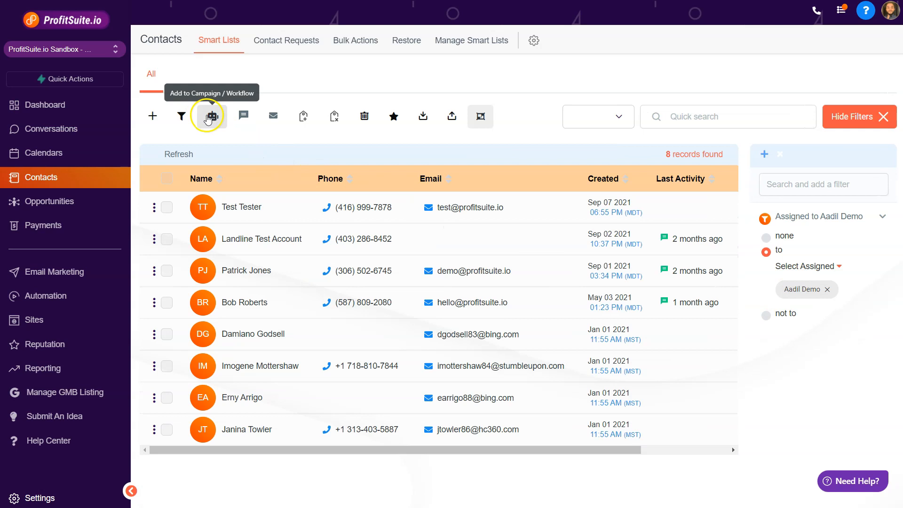
left_click(166, 179)
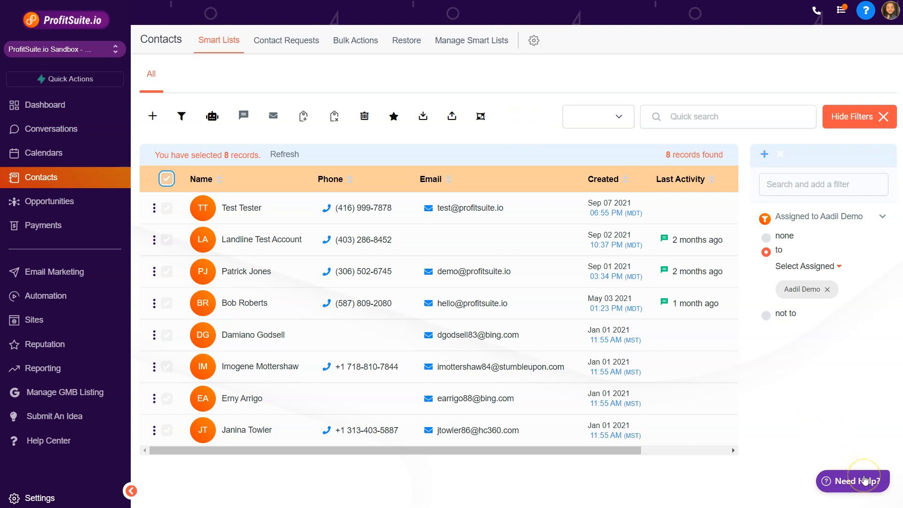
left_click(846, 448)
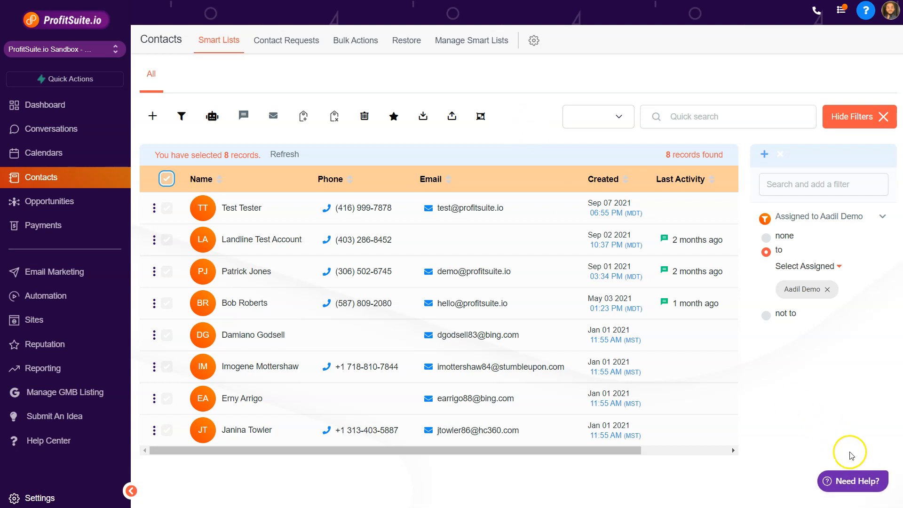